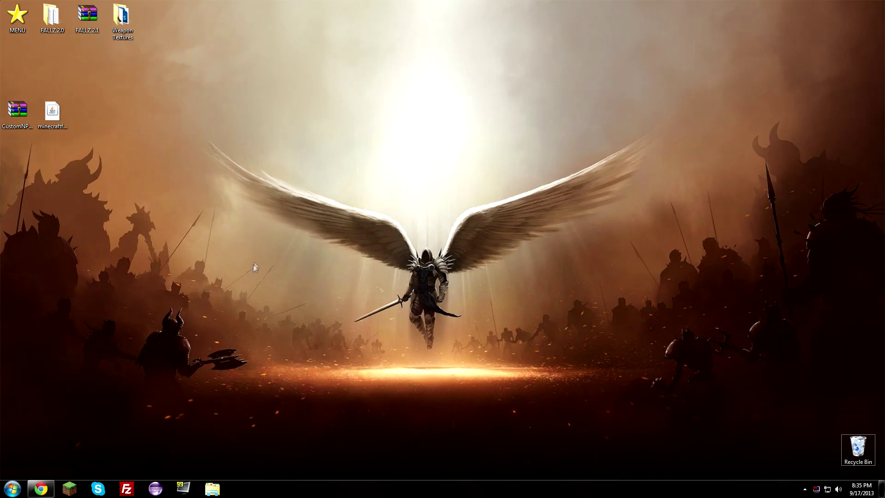
Restore the Chrome window showing the Custom NPCs forum topic
{"action": "left_click", "coordinate": [42, 488]}
Open the Custom NPCs Download link in a new tab and switch to the minecraftprojects.net page
{"action": "scroll", "coordinate": [8, 283], "scroll_direction": "up", "scroll_amount": 3}
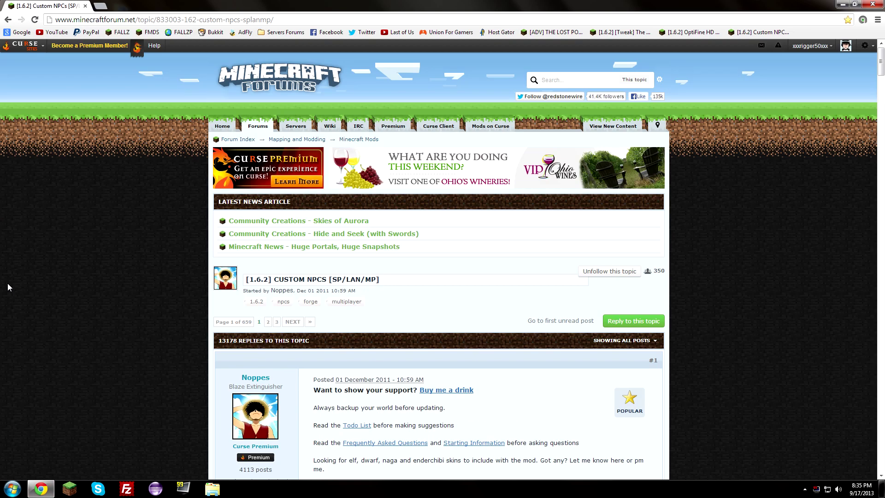
{"action": "scroll", "coordinate": [23, 251], "scroll_direction": "down", "scroll_amount": 5}
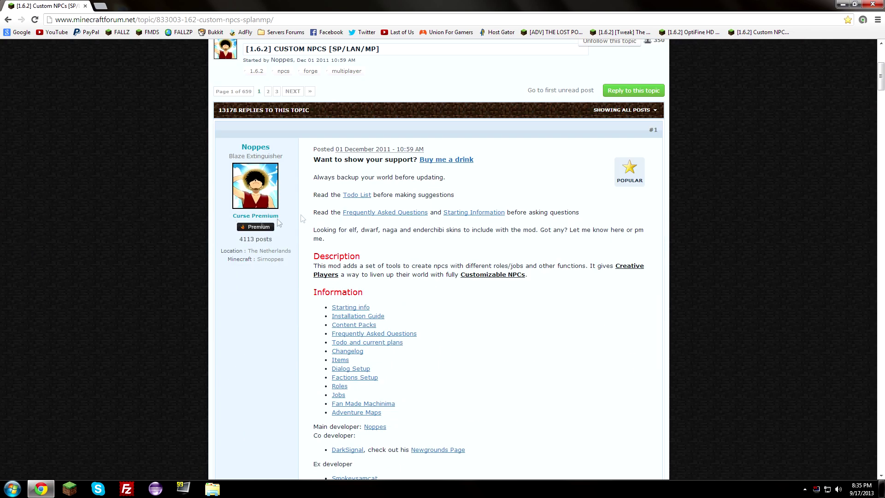
{"action": "scroll", "coordinate": [309, 259], "scroll_direction": "up", "scroll_amount": 3}
{"action": "scroll", "coordinate": [295, 239], "scroll_direction": "down", "scroll_amount": 9}
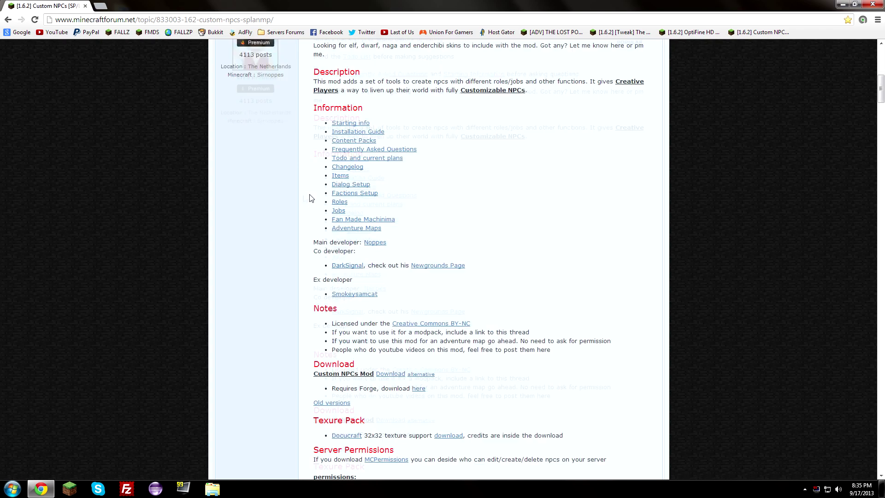
{"action": "mouse_move", "coordinate": [319, 272]}
{"action": "left_mouse_down"}
{"action": "mouse_move", "coordinate": [354, 272]}
{"action": "mouse_move", "coordinate": [331, 271]}
{"action": "left_mouse_up"}
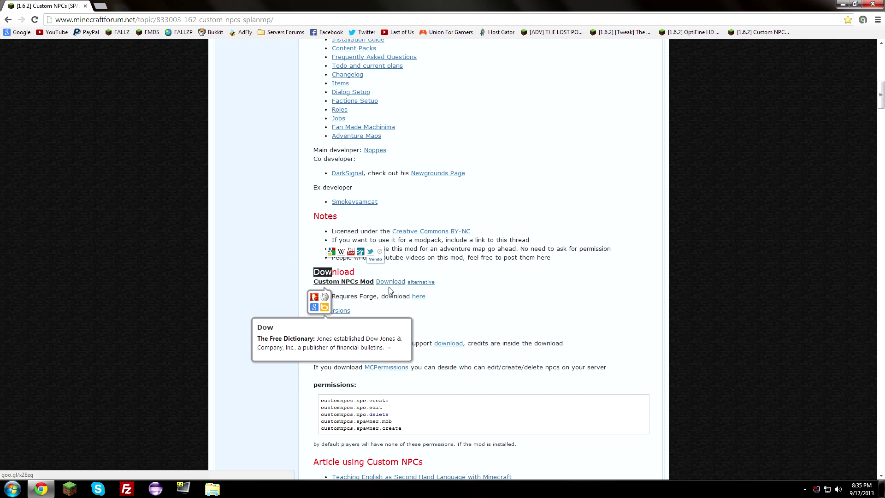
{"action": "right_click", "coordinate": [385, 283]}
{"action": "left_click", "coordinate": [411, 286]}
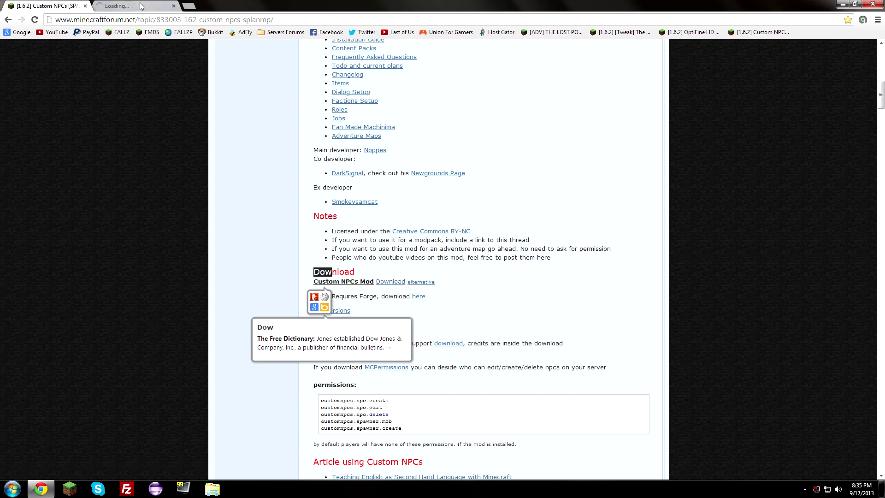
{"action": "left_click", "coordinate": [175, 5]}
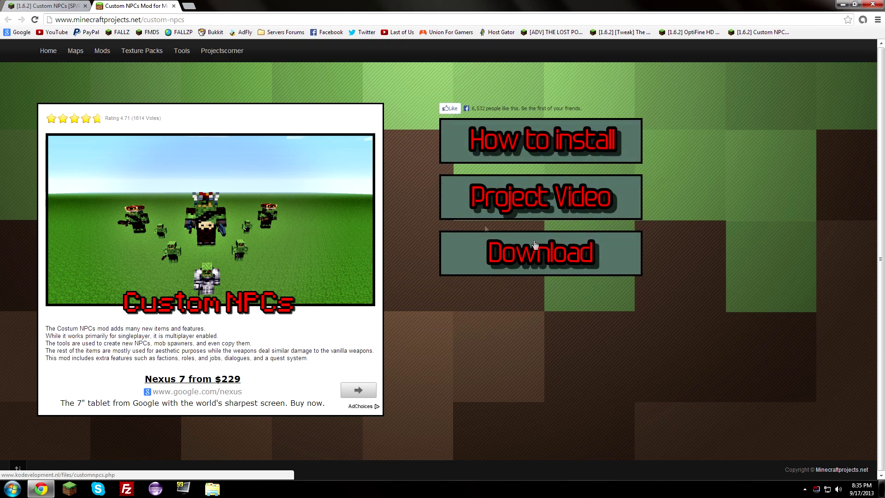
Begin downloading CustomNPCs_1.6.2.zip from kodevelopment.nl, cancel it, and close its tab to return to the forum
{"action": "left_click", "coordinate": [567, 264]}
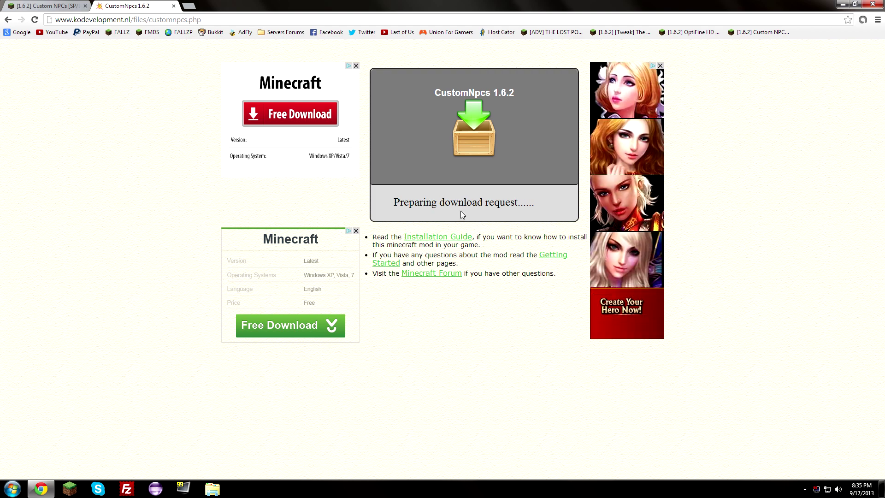
{"action": "left_click", "coordinate": [492, 203]}
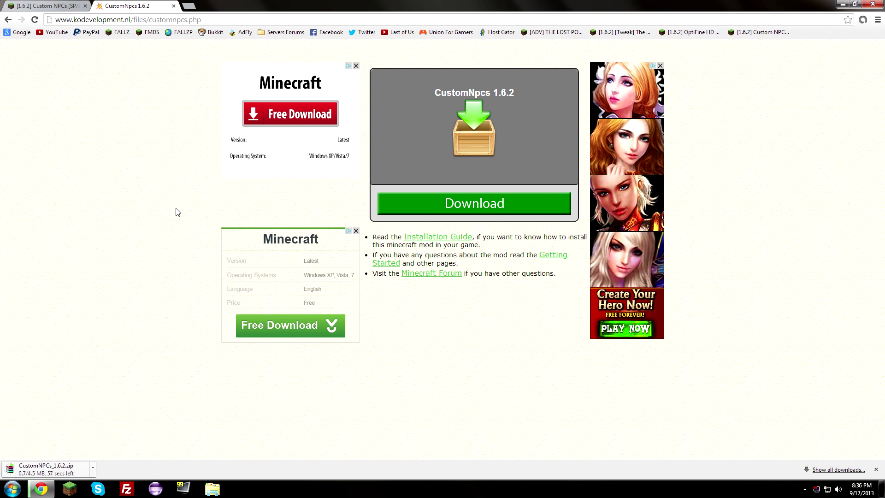
{"action": "left_click", "coordinate": [92, 474]}
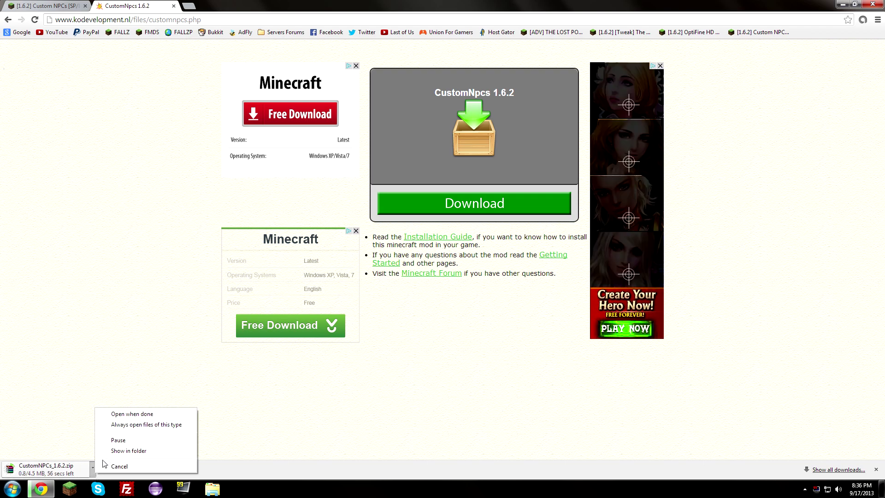
{"action": "left_click", "coordinate": [111, 466]}
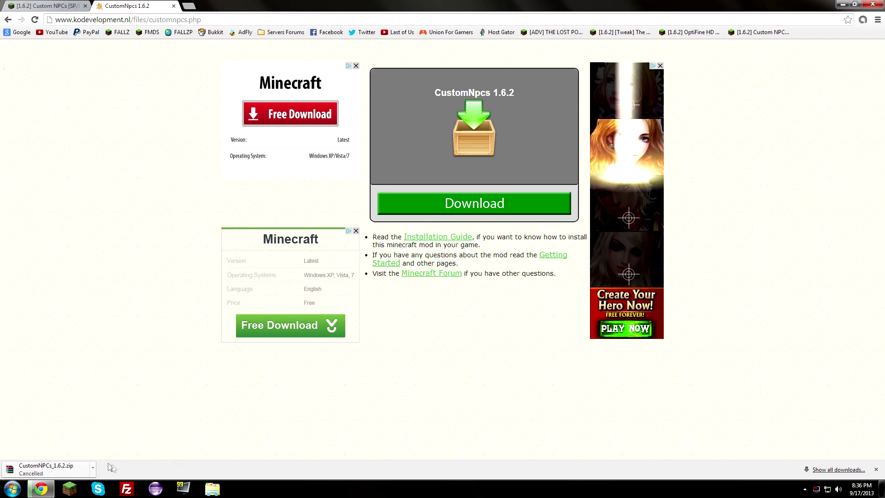
{"action": "left_click", "coordinate": [173, 6]}
{"action": "left_click", "coordinate": [142, 213]}
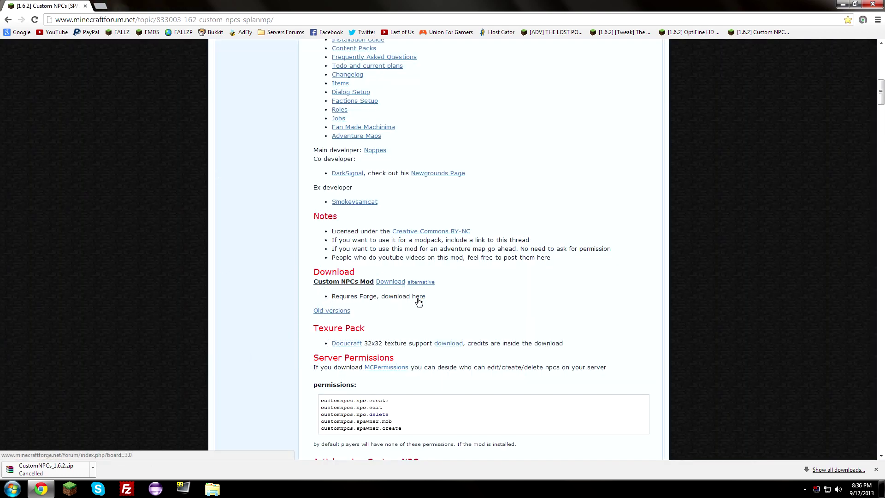
Open the Forge download link in a new tab and enter the Forge 9.10.0 Minecraft 1.6.2 topic
{"action": "left_click_drag", "start_coordinate": [388, 296], "coordinate": [407, 296]}
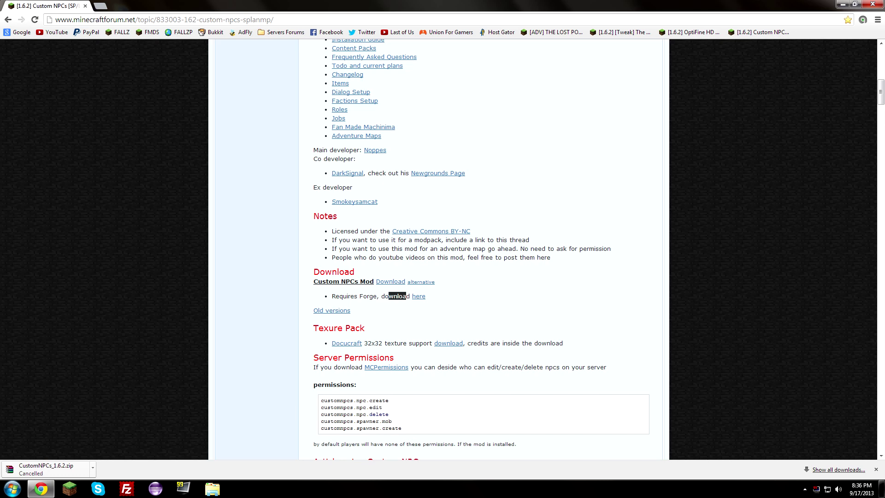
{"action": "right_click", "coordinate": [418, 300]}
{"action": "left_click", "coordinate": [433, 304]}
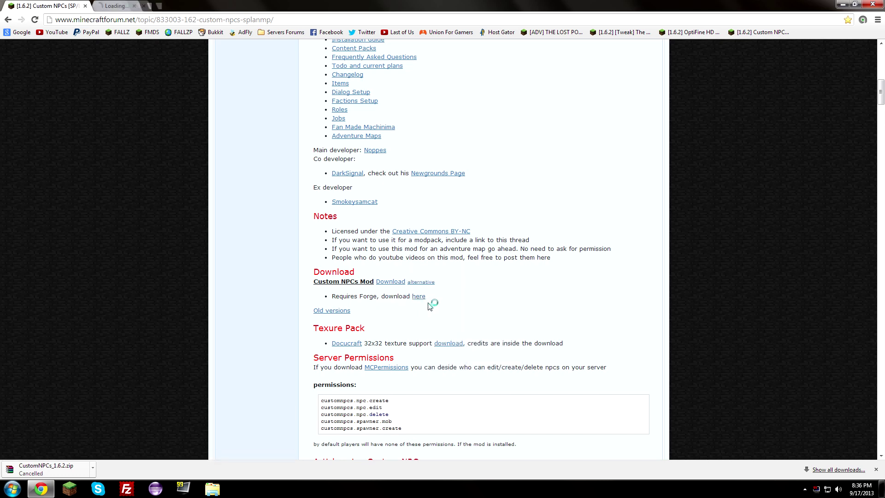
{"action": "left_click", "coordinate": [137, 4]}
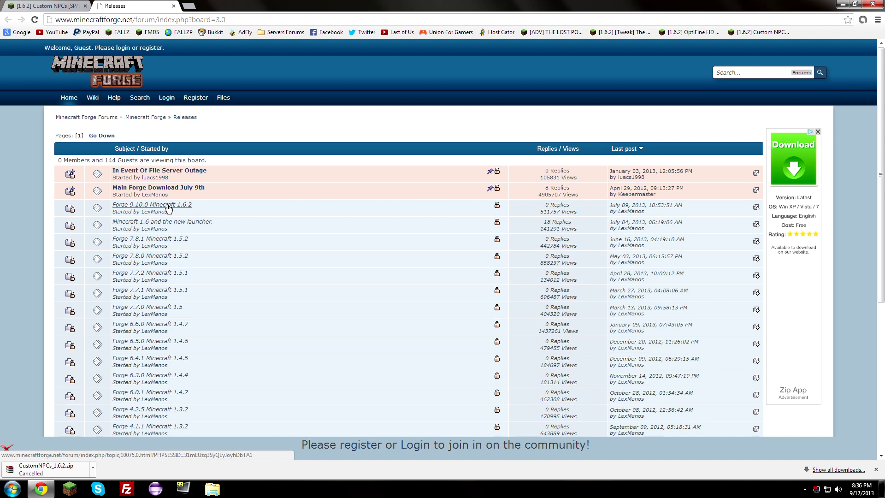
{"action": "left_click", "coordinate": [169, 206]}
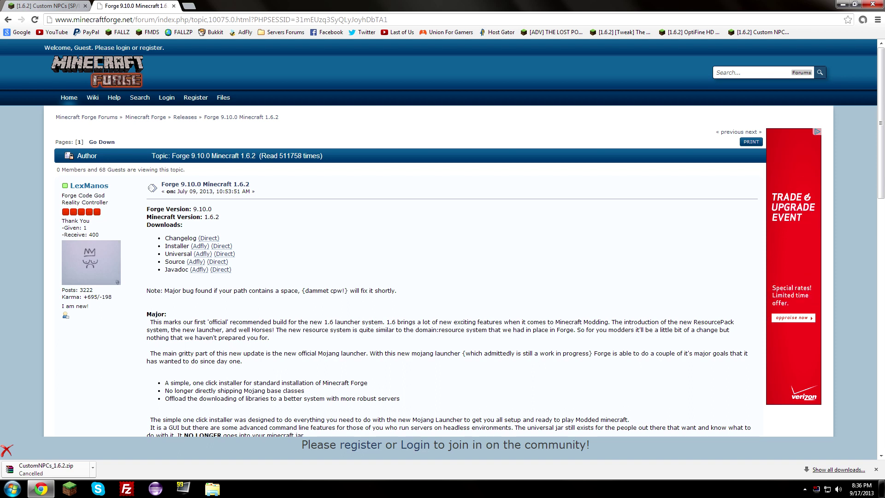
Follow the Installer (Adfly) link and skip the ad to reach the Forge installer jar download
{"action": "left_click", "coordinate": [202, 246]}
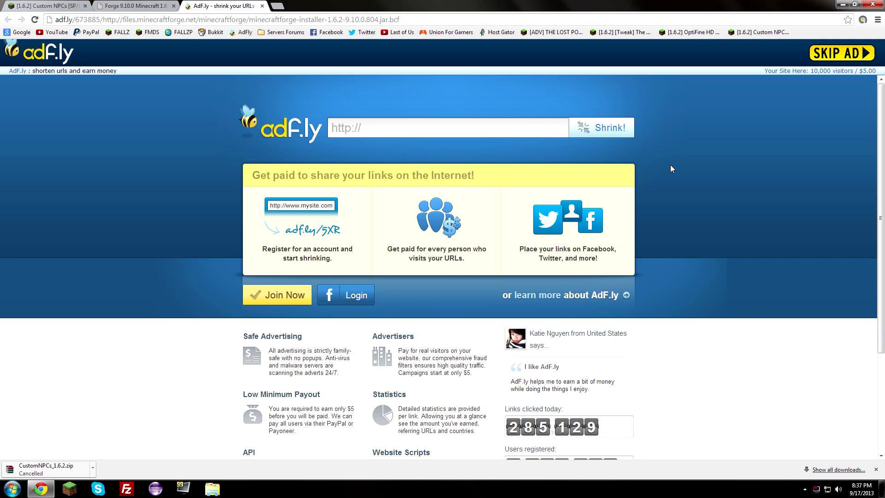
{"action": "left_click", "coordinate": [840, 53]}
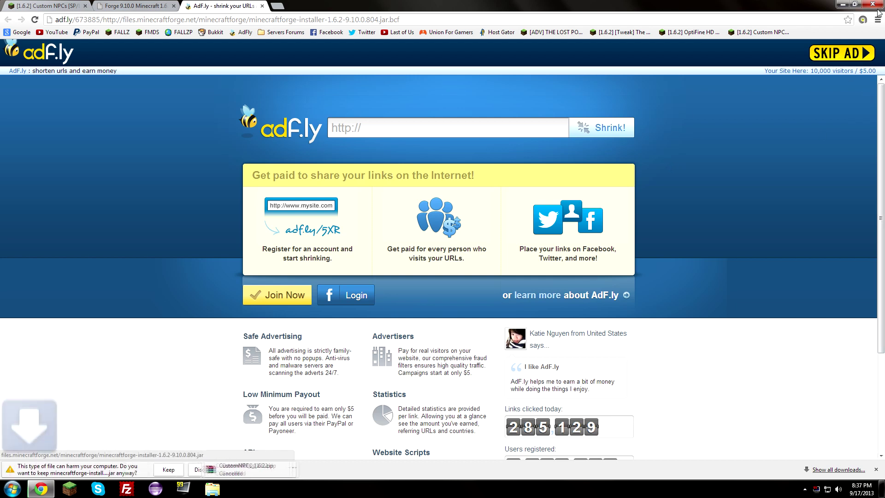
Keep the minecraftforge-installer-1.6.2-9.10.0.804.jar download, then cancel it and close the adf.ly tab
{"action": "left_click", "coordinate": [168, 469]}
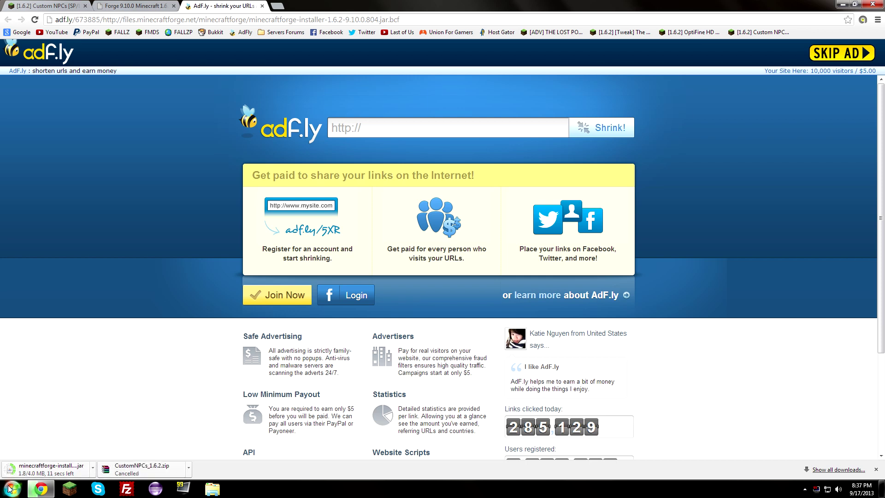
{"action": "left_click", "coordinate": [93, 468]}
{"action": "left_click", "coordinate": [117, 461]}
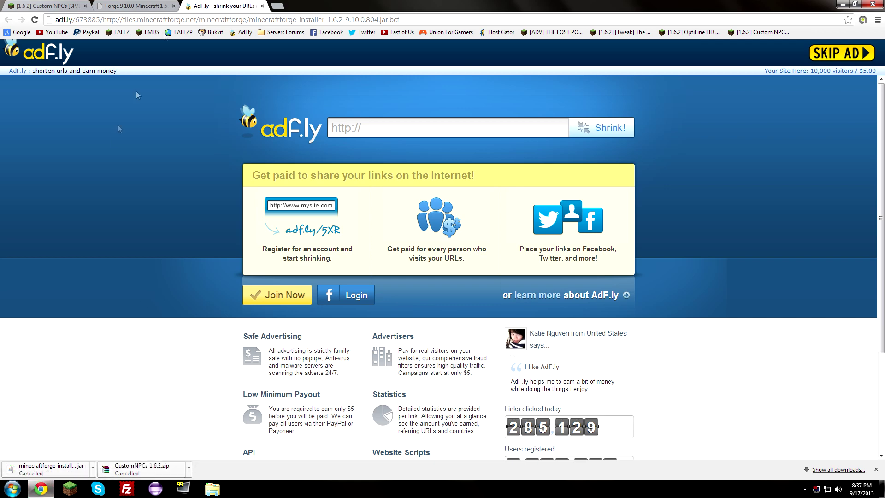
{"action": "left_click", "coordinate": [262, 6]}
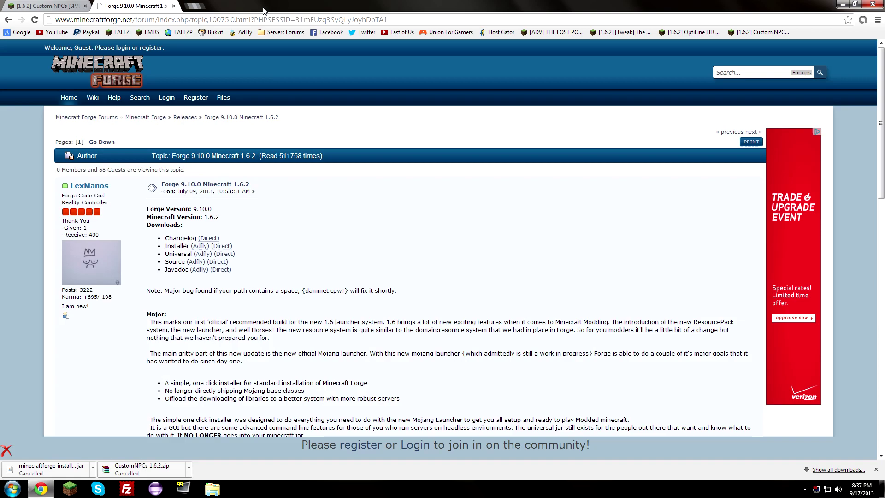
Show the desktop and place the Forge installer above the CustomNPCs_1.6.2 archive
{"action": "key", "text": "super+d"}
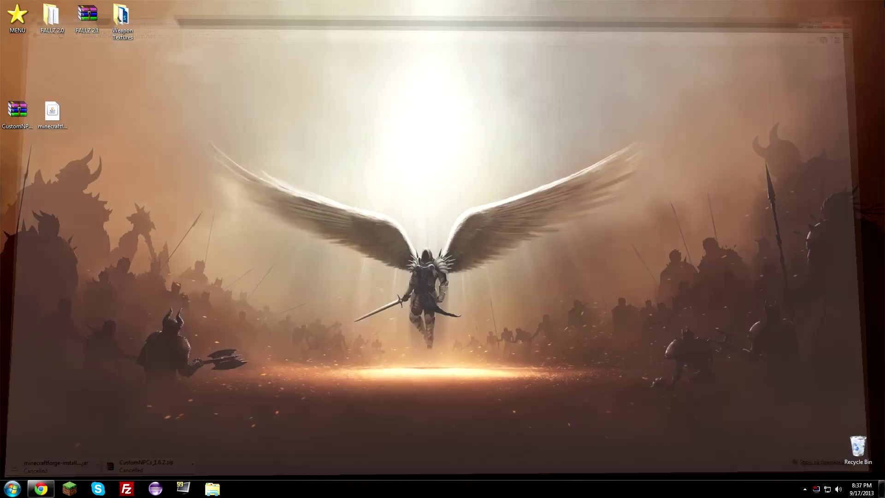
{"action": "left_click", "coordinate": [17, 113]}
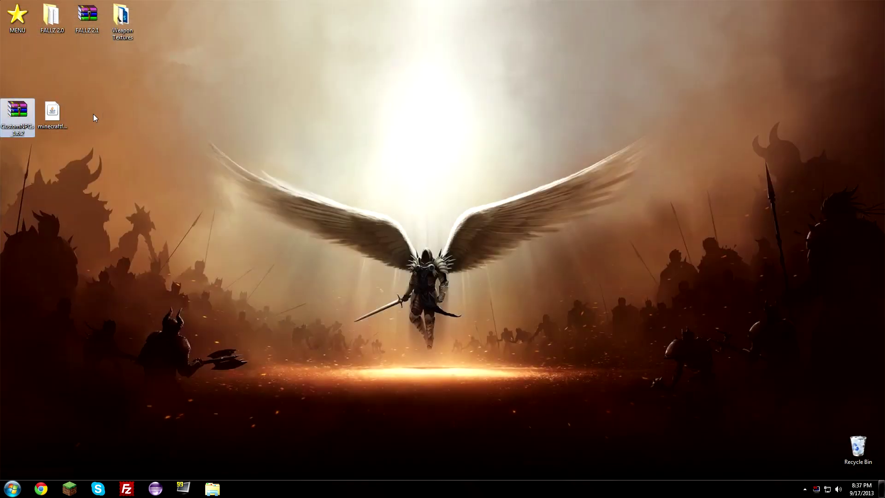
{"action": "key", "text": "Right"}
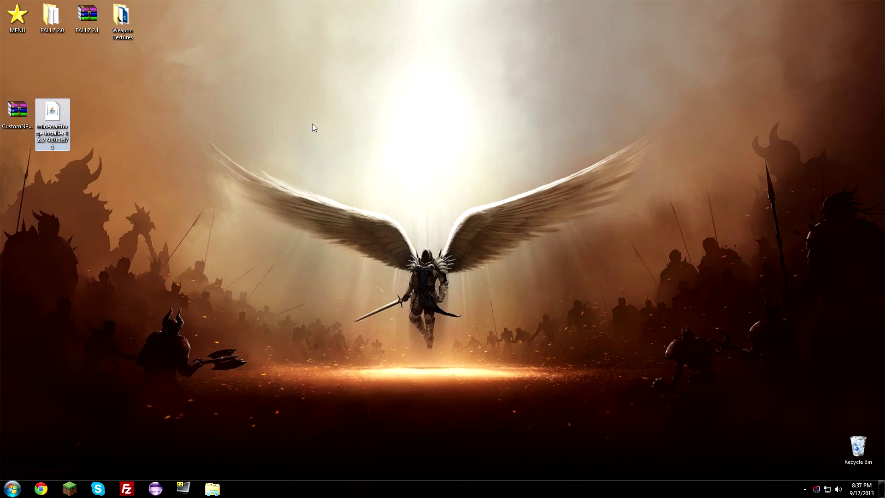
{"action": "left_click_drag", "start_coordinate": [3, 124], "coordinate": [21, 227]}
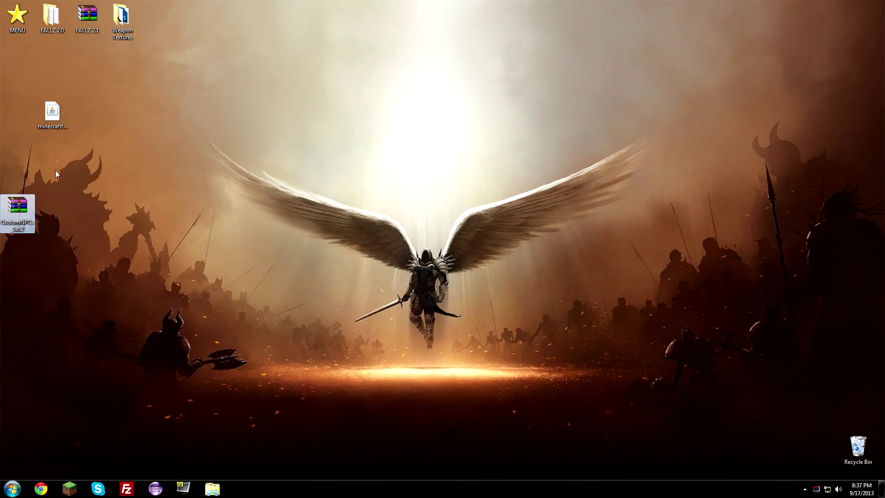
{"action": "left_click", "coordinate": [58, 134]}
{"action": "left_click_drag", "start_coordinate": [59, 139], "coordinate": [62, 234]}
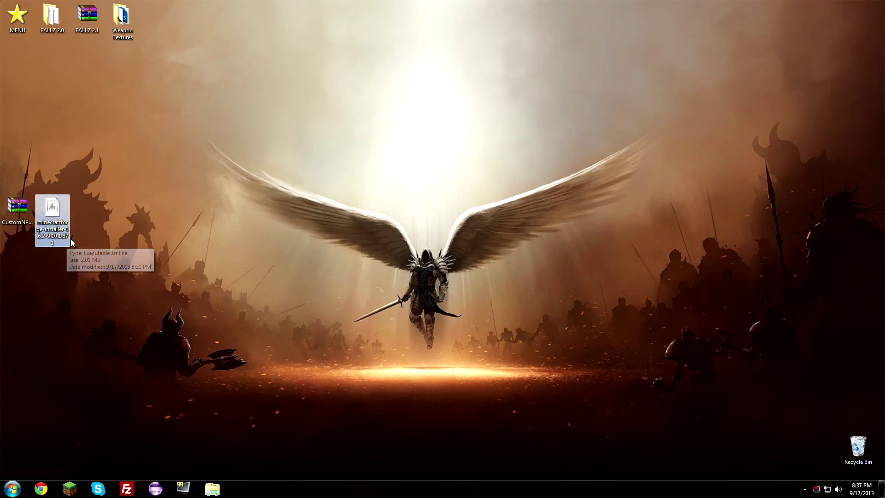
{"action": "left_click", "coordinate": [85, 199]}
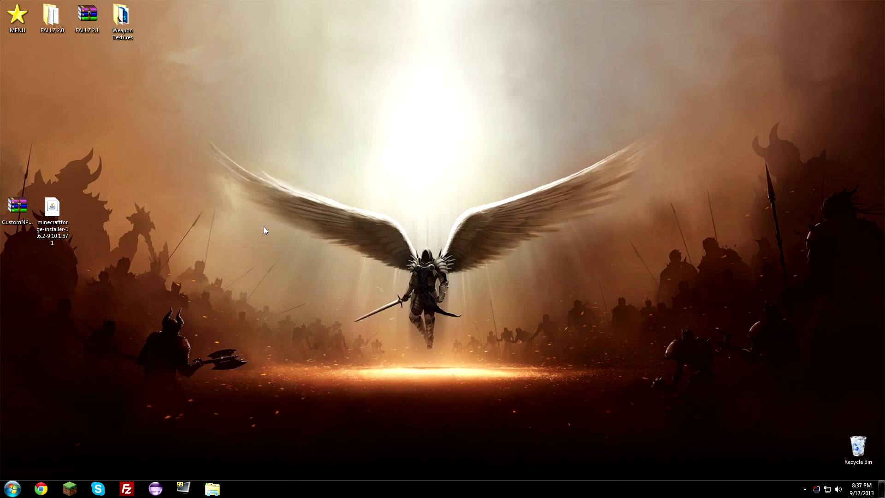
{"action": "left_click_drag", "start_coordinate": [54, 205], "coordinate": [22, 168]}
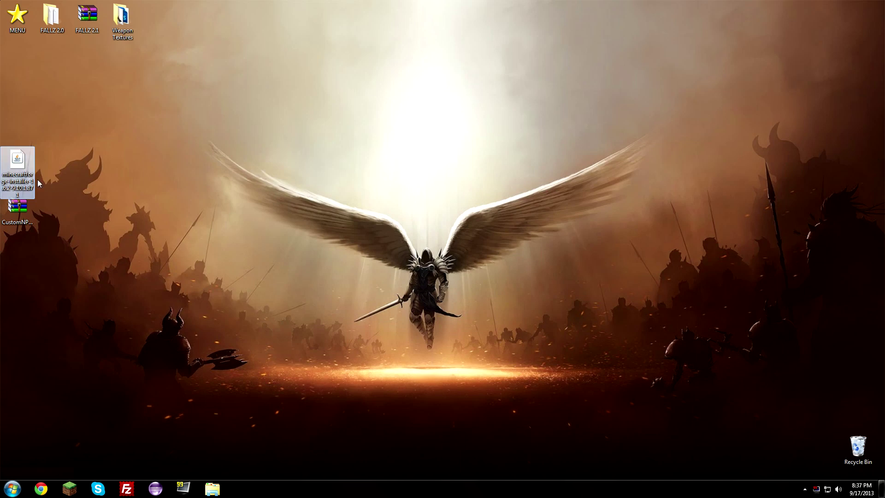
Run the Forge installer and install the Forge 9.10.1.871 client profile
{"action": "double_click", "coordinate": [11, 170]}
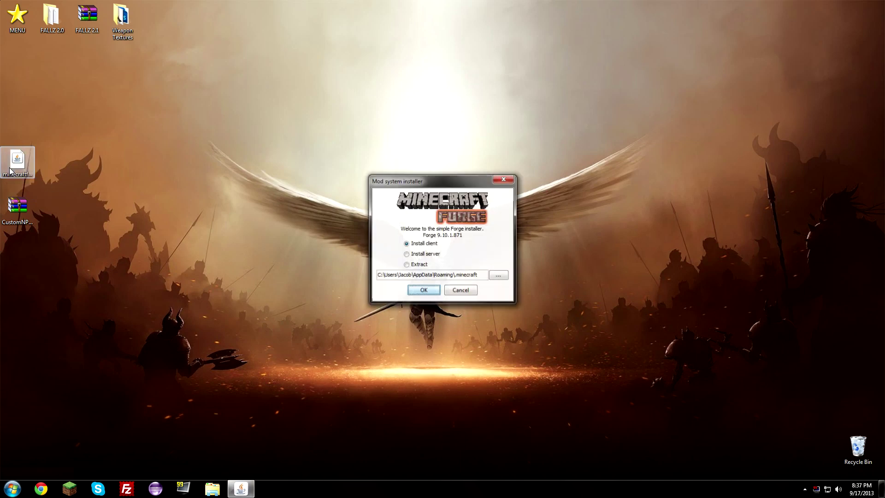
{"action": "left_click", "coordinate": [423, 291]}
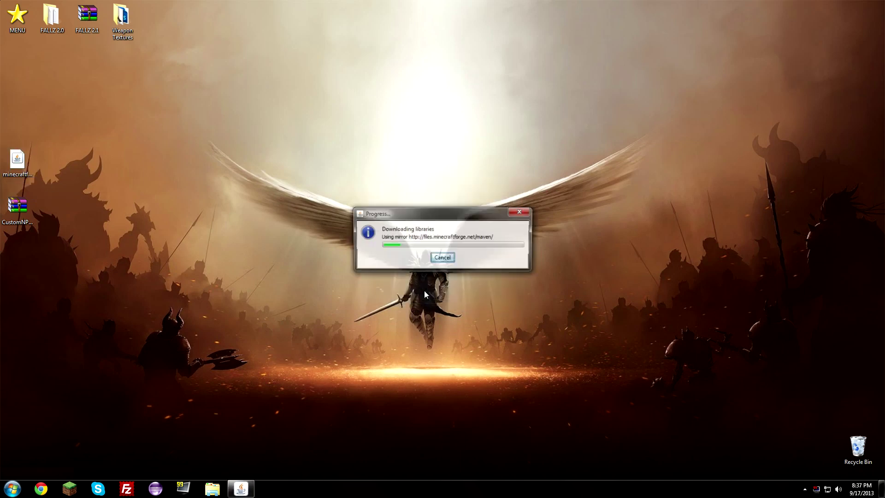
{"action": "left_click", "coordinate": [439, 253]}
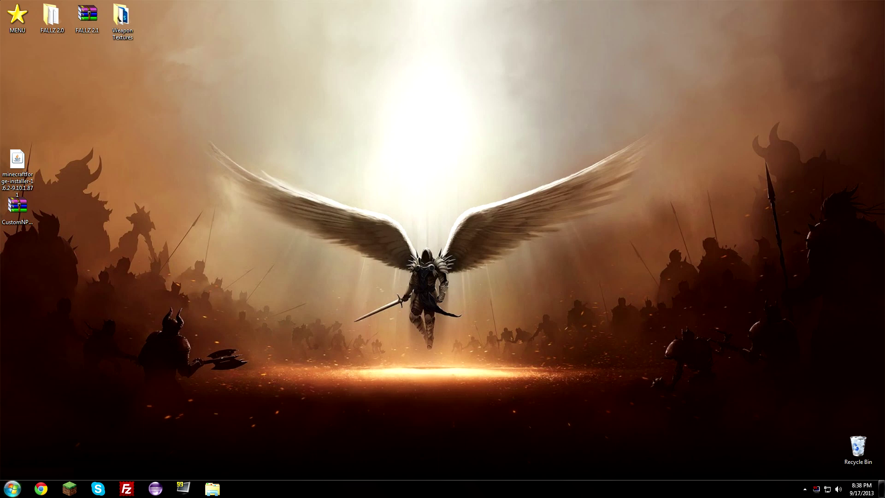
Search %appdata% from the Start menu to open the Roaming folder
{"action": "left_click", "coordinate": [12, 488]}
{"action": "type", "text": "%"}
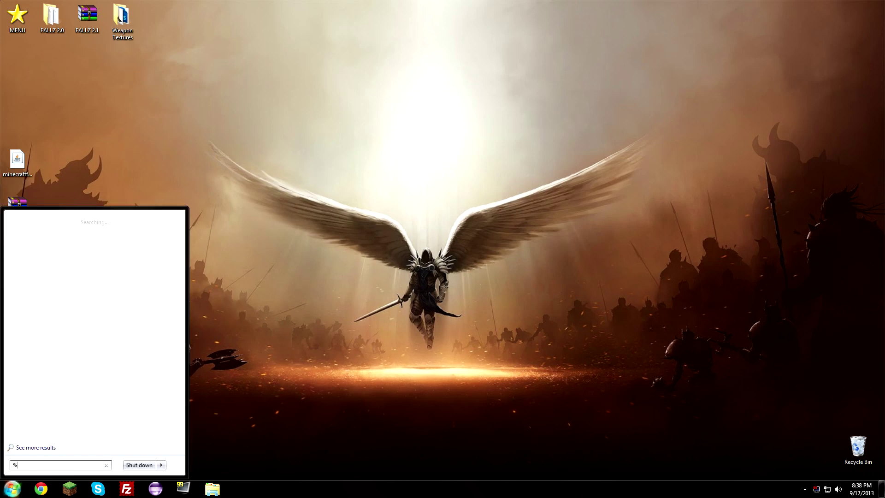
{"action": "type", "text": "appdata%"}
{"action": "key", "text": "Return"}
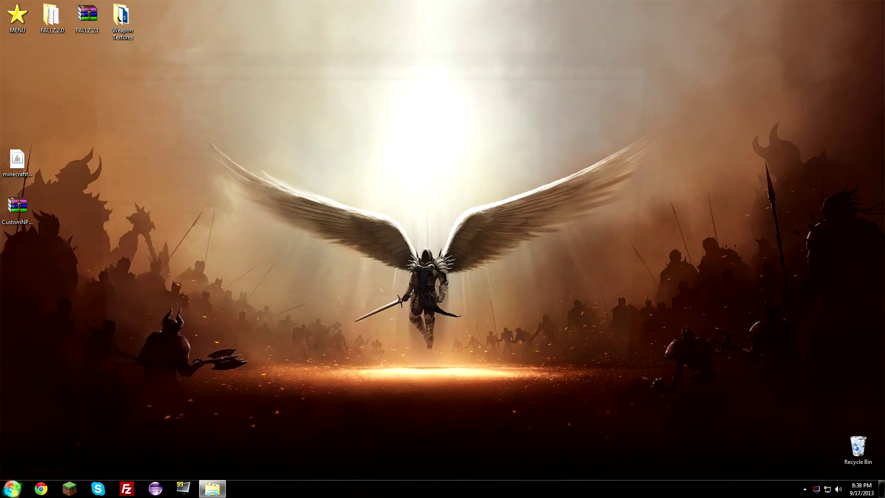
Navigate into the .minecraft\mods folder in Explorer
{"action": "left_click_drag", "start_coordinate": [139, 53], "coordinate": [162, 59]}
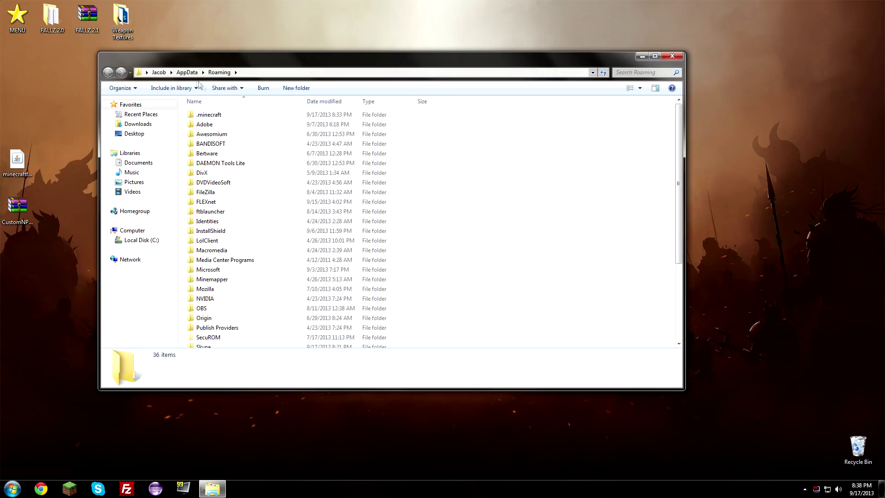
{"action": "double_click", "coordinate": [224, 115]}
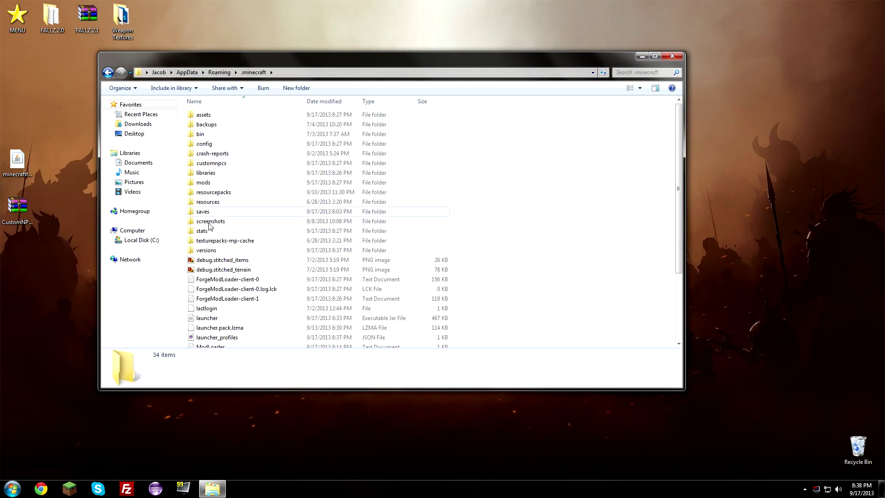
{"action": "double_click", "coordinate": [208, 184]}
Open CustomNPCs_1.6.2.zip from the desktop in WinRAR to view its contents
{"action": "left_click_drag", "start_coordinate": [344, 184], "coordinate": [233, 160]}
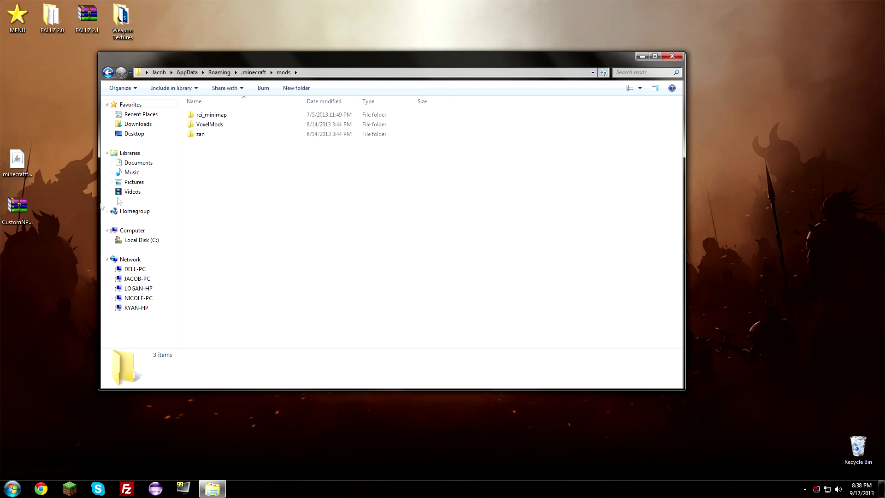
{"action": "left_click", "coordinate": [16, 210]}
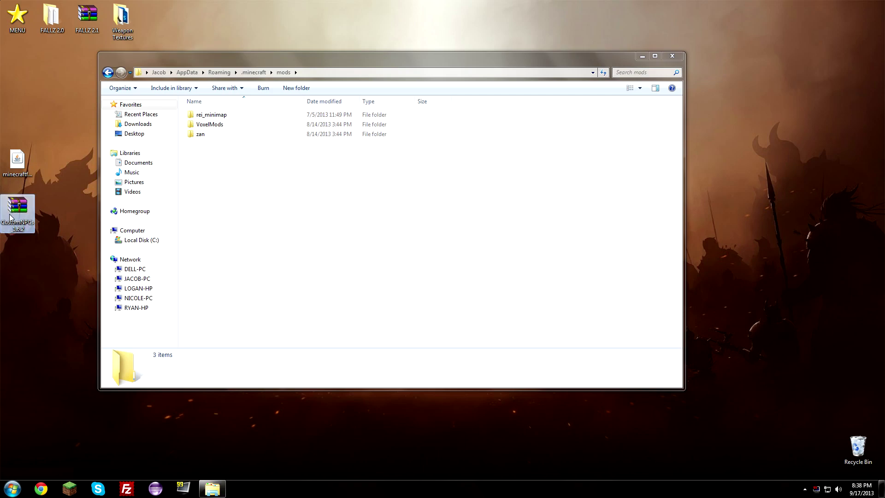
{"action": "double_click", "coordinate": [10, 217]}
Close WinRAR, drag CustomNPCs_1.6.2.zip into the mods folder, and close that window
{"action": "left_click_drag", "start_coordinate": [728, 112], "coordinate": [504, 150]}
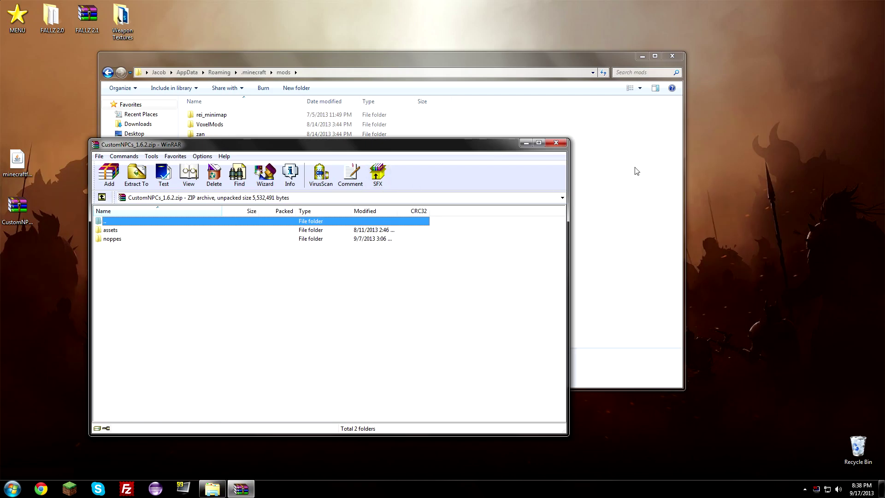
{"action": "left_click", "coordinate": [553, 144]}
{"action": "left_click_drag", "start_coordinate": [59, 107], "coordinate": [322, 227]}
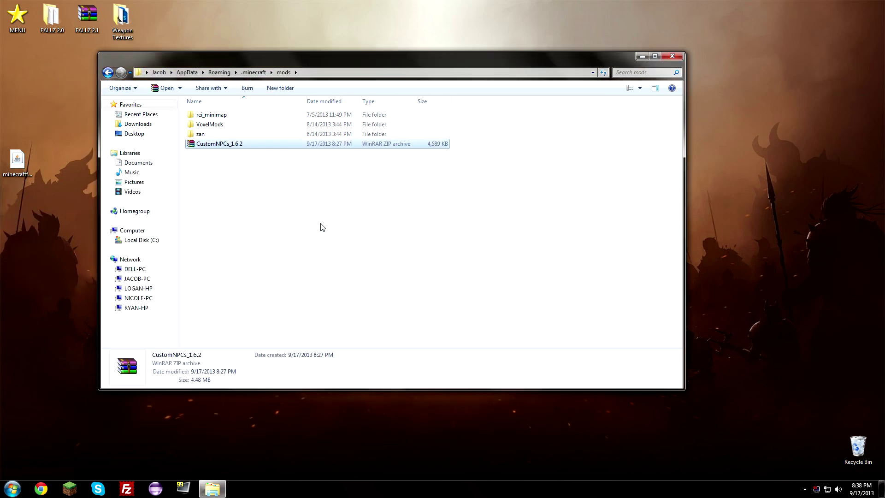
{"action": "left_click", "coordinate": [672, 57]}
Start the Minecraft launcher and switch to the Forge profile using the existing logged-in account
{"action": "left_click", "coordinate": [69, 489]}
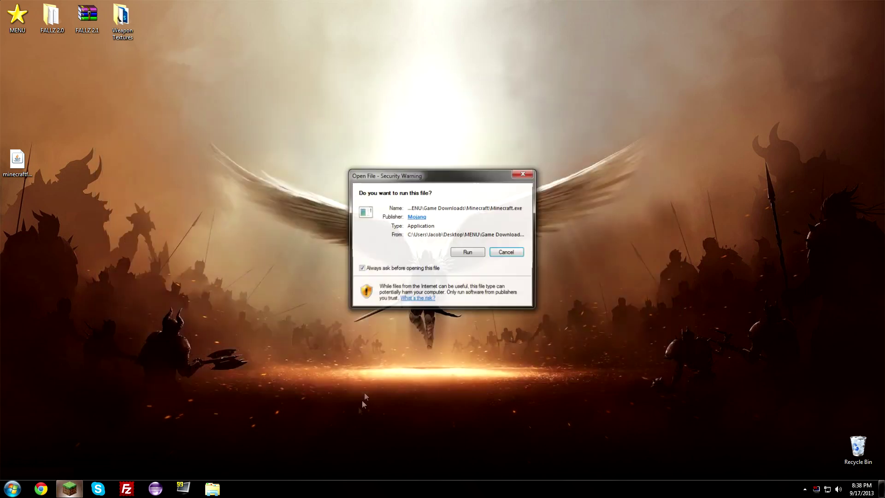
{"action": "left_click", "coordinate": [478, 253]}
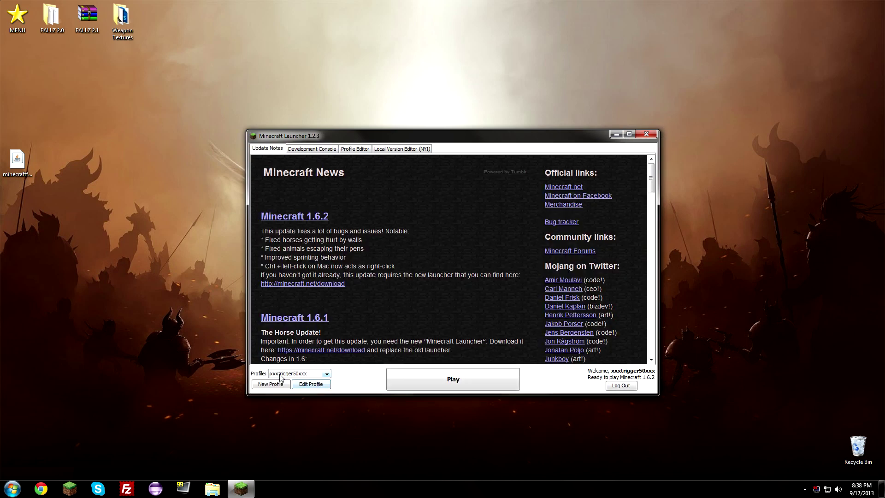
{"action": "left_click", "coordinate": [281, 374]}
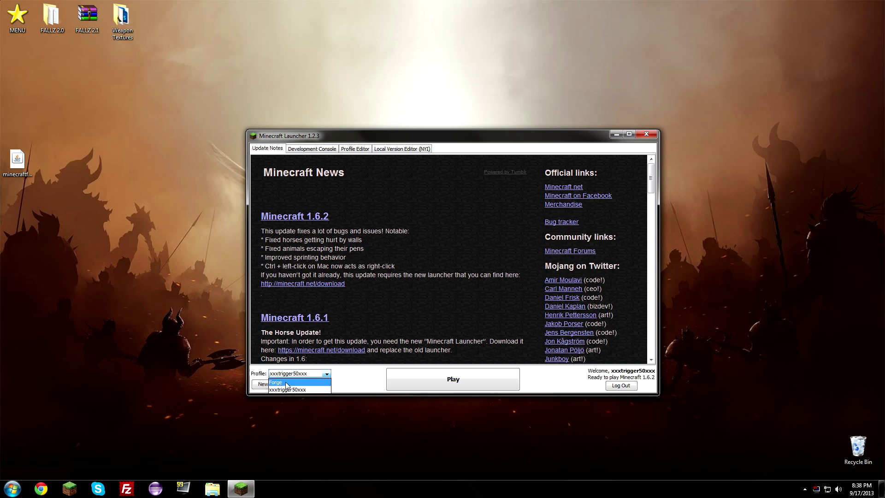
{"action": "left_click", "coordinate": [286, 383]}
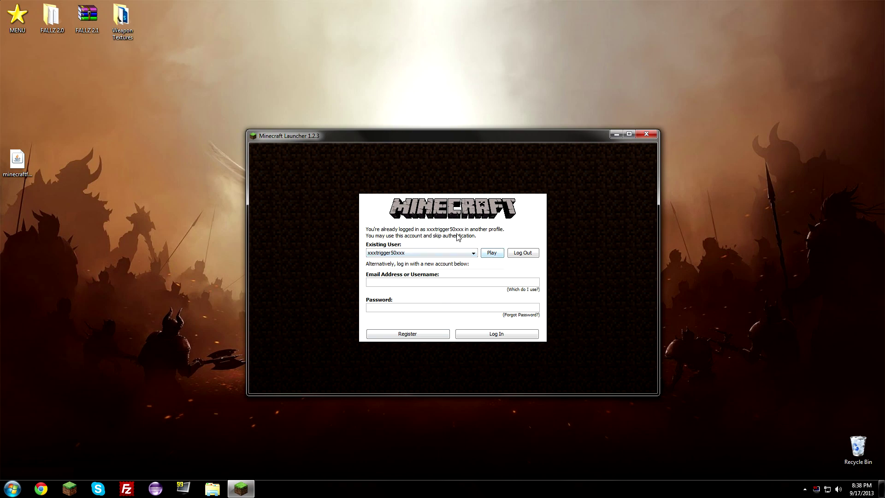
{"action": "left_click", "coordinate": [490, 255]}
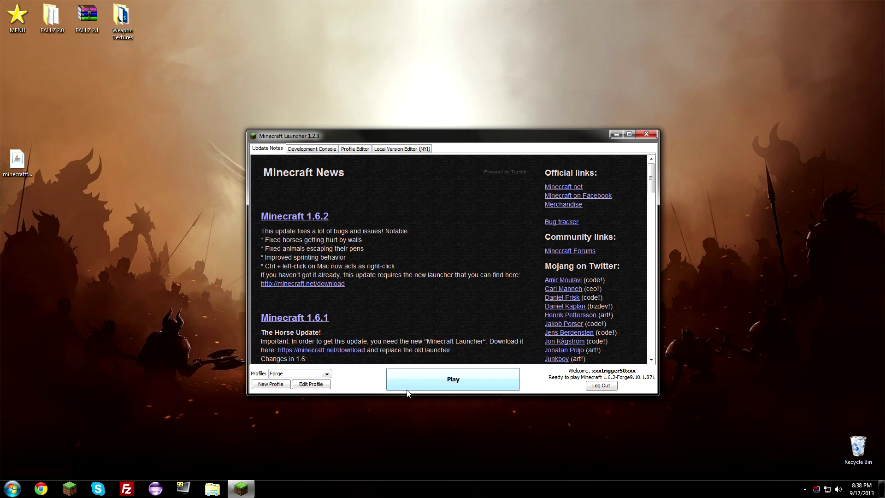
Launch Minecraft 1.6.2-Forge9.10.1.871 from the Forge profile and wait for it to load
{"action": "left_click", "coordinate": [407, 378]}
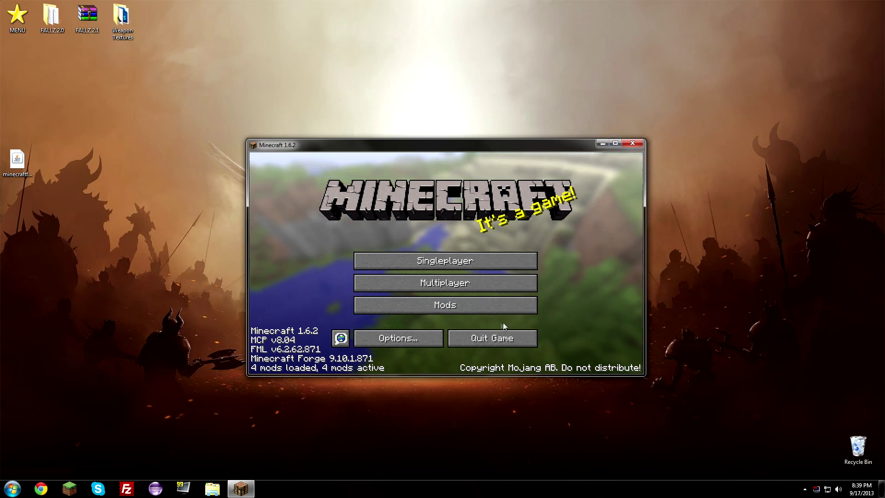
Maximize the game, confirm CustomNpcs 0.8 in the Mod List, then go to Singleplayer
{"action": "left_click", "coordinate": [617, 144]}
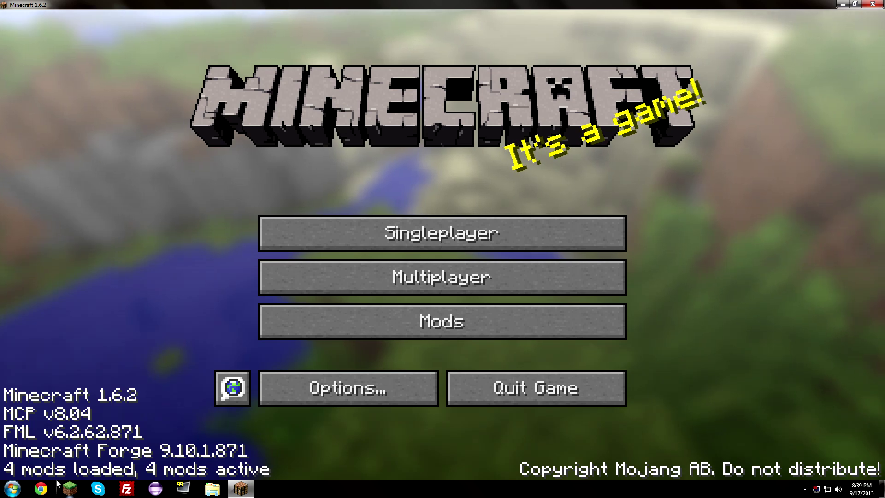
{"action": "left_click", "coordinate": [365, 333]}
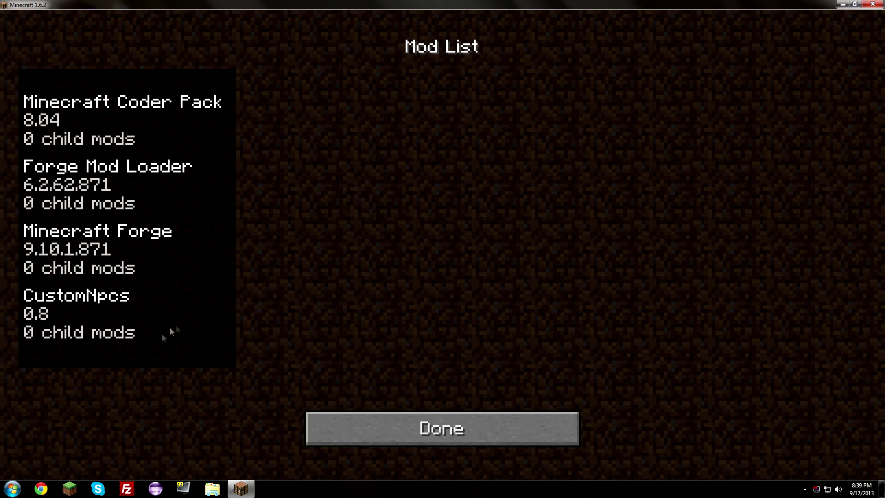
{"action": "left_click", "coordinate": [134, 337]}
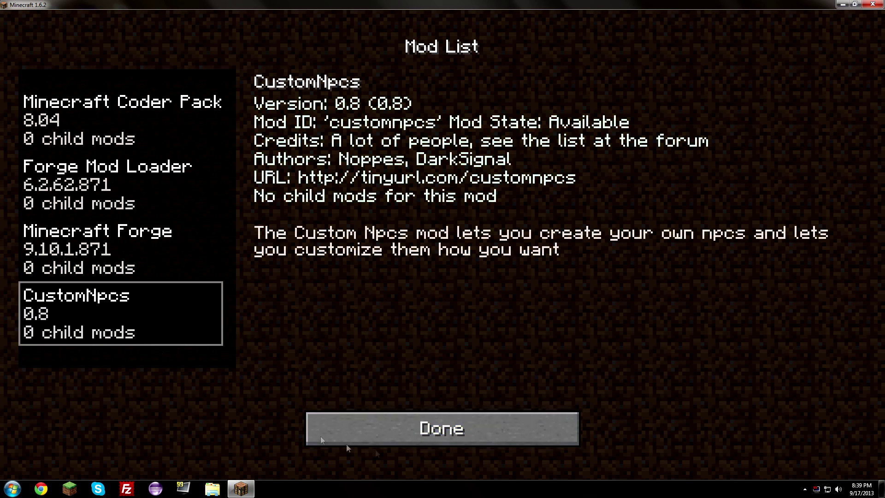
{"action": "left_click", "coordinate": [358, 422]}
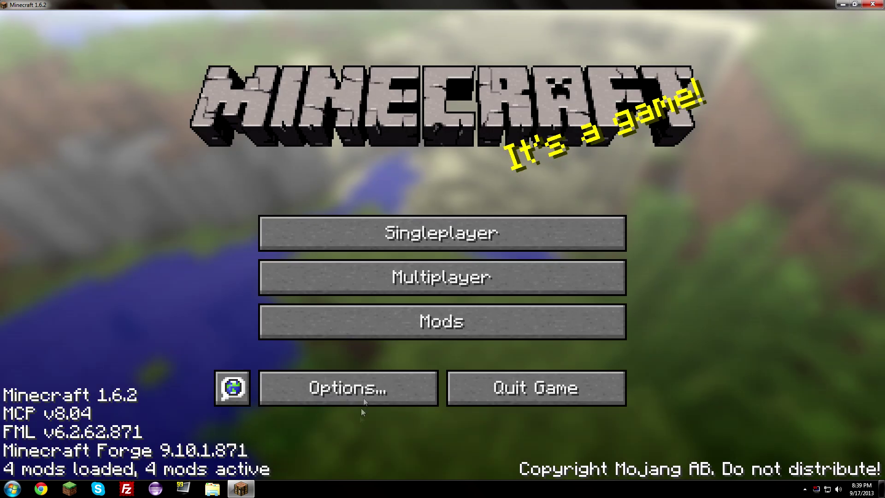
{"action": "left_click", "coordinate": [416, 232]}
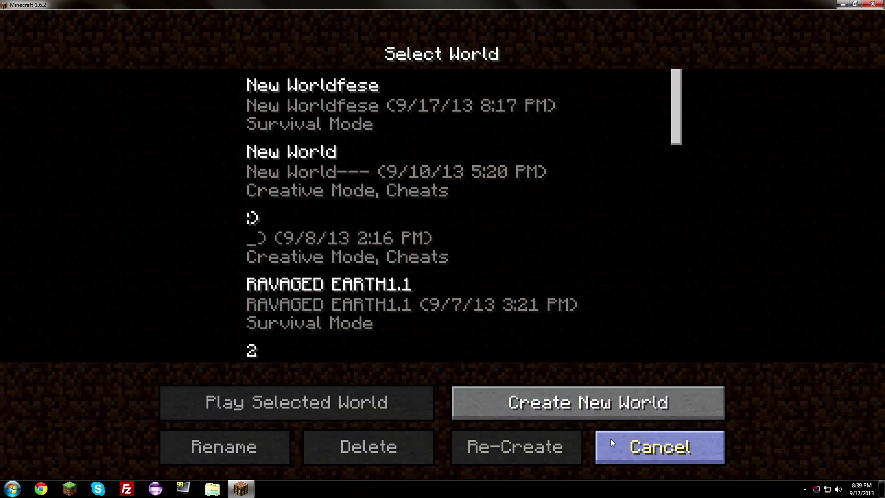
Create and enter a new Creative-mode world named New World
{"action": "left_click", "coordinate": [588, 411]}
{"action": "left_click", "coordinate": [378, 251]}
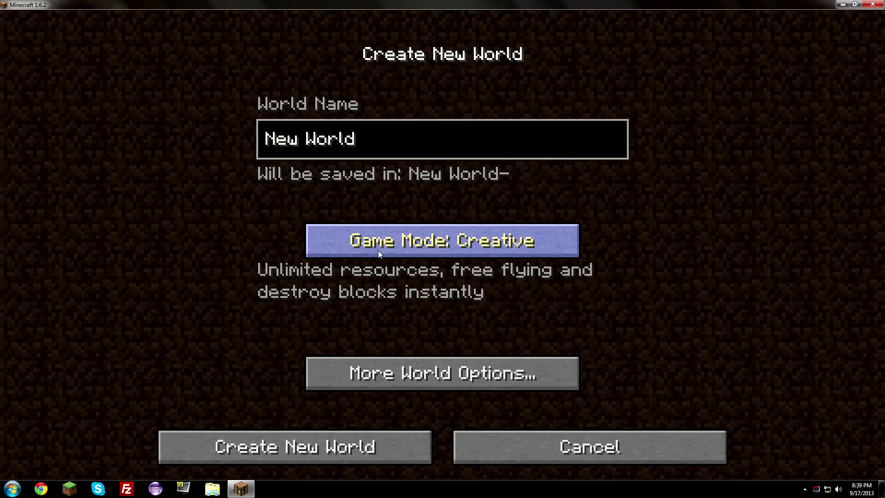
{"action": "left_click", "coordinate": [389, 445]}
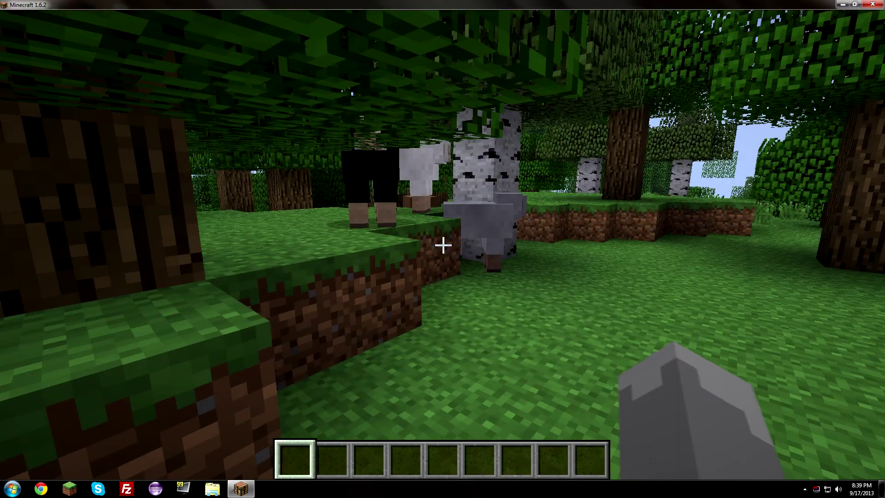
Place the Npc Wand from the CustomNpcs Tools creative tab into hotbar slot 2
{"action": "key", "text": "e"}
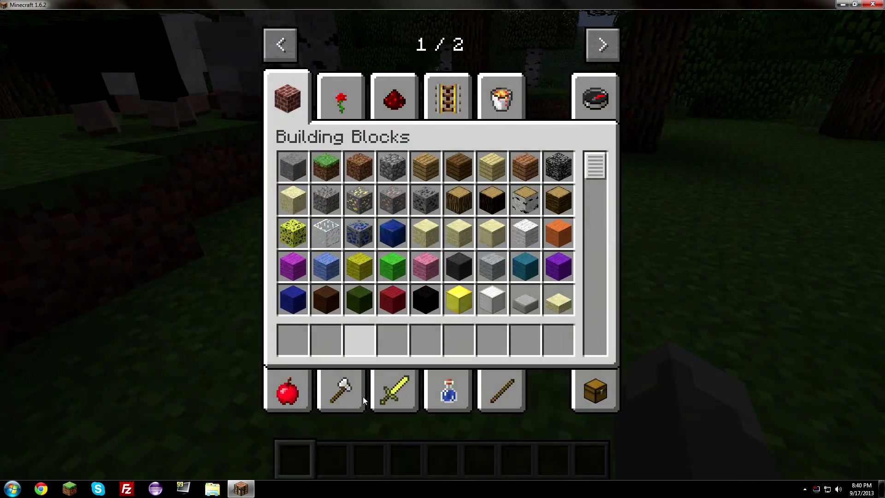
{"action": "left_click", "coordinate": [598, 47]}
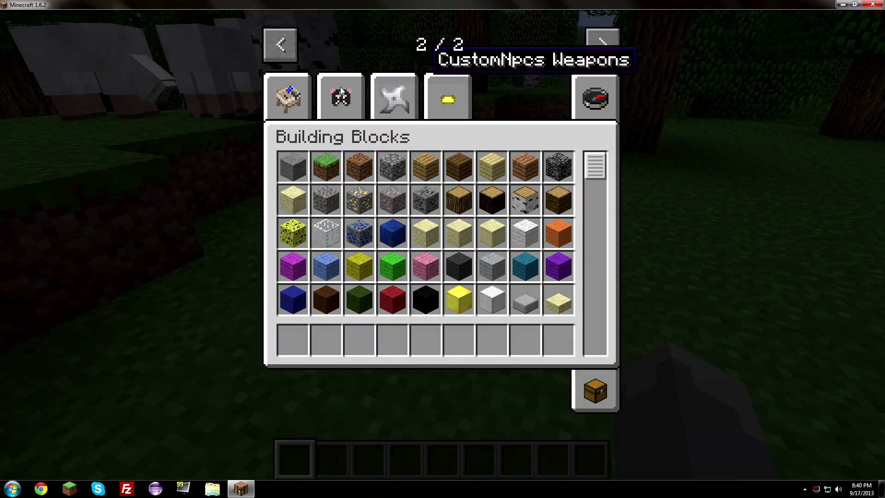
{"action": "left_click", "coordinate": [308, 95]}
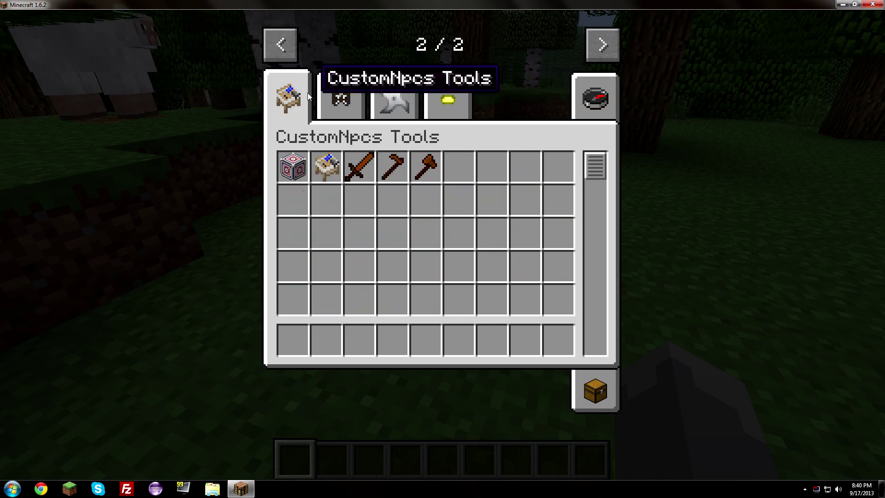
{"action": "left_click", "coordinate": [390, 174]}
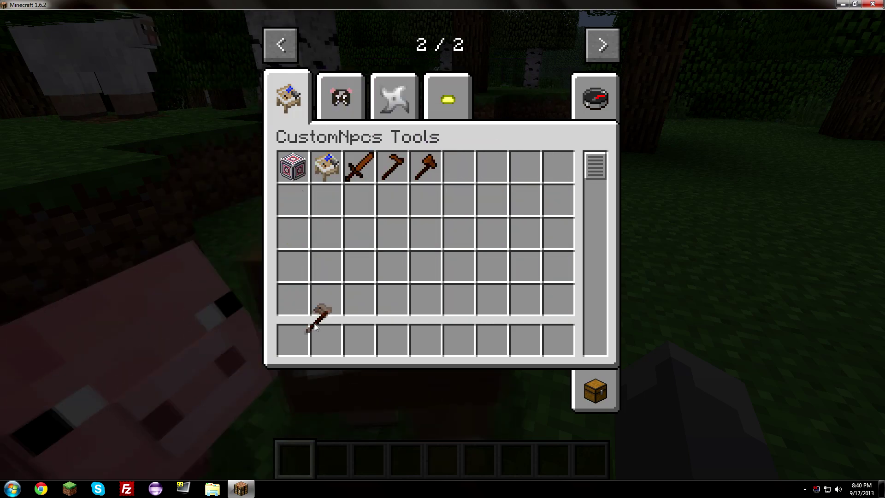
{"action": "left_click", "coordinate": [325, 340]}
Spawn an NPC with the Npc Wand, review its Stats and AI tabs, then close the editor
{"action": "key", "text": "e"}
{"action": "key", "text": "2"}
{"action": "right_click", "coordinate": [442, 244]}
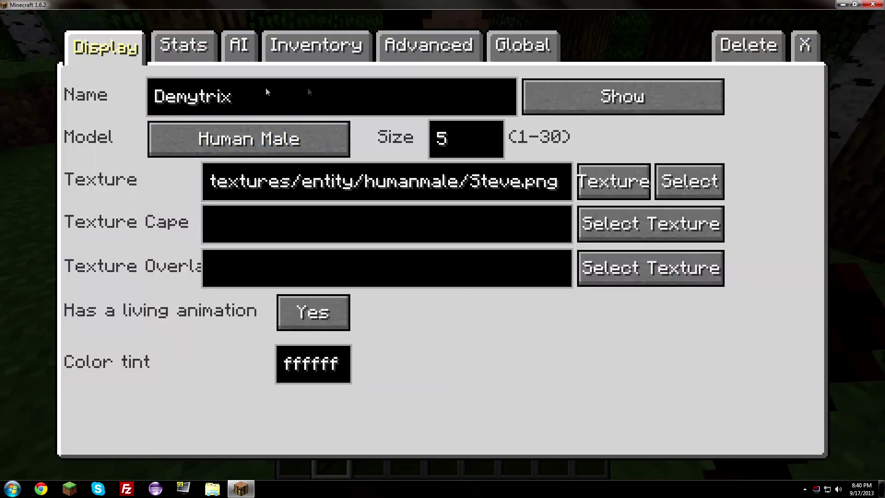
{"action": "left_click", "coordinate": [208, 58]}
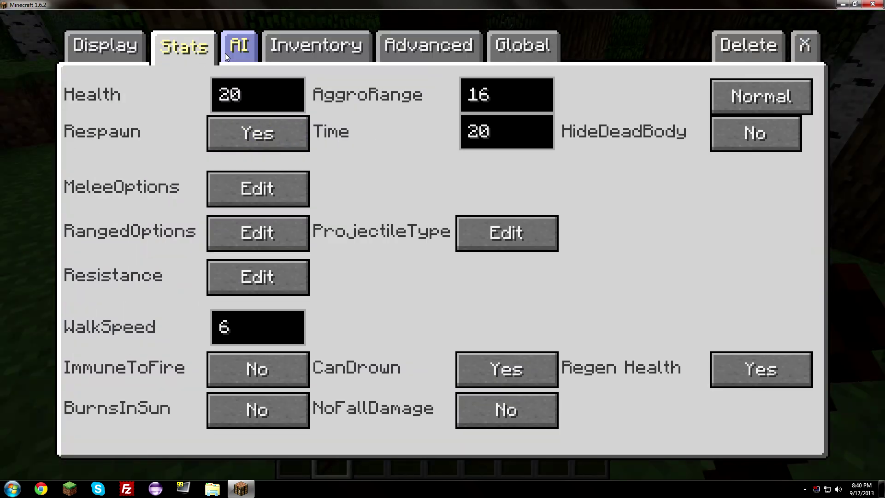
{"action": "left_click", "coordinate": [239, 49]}
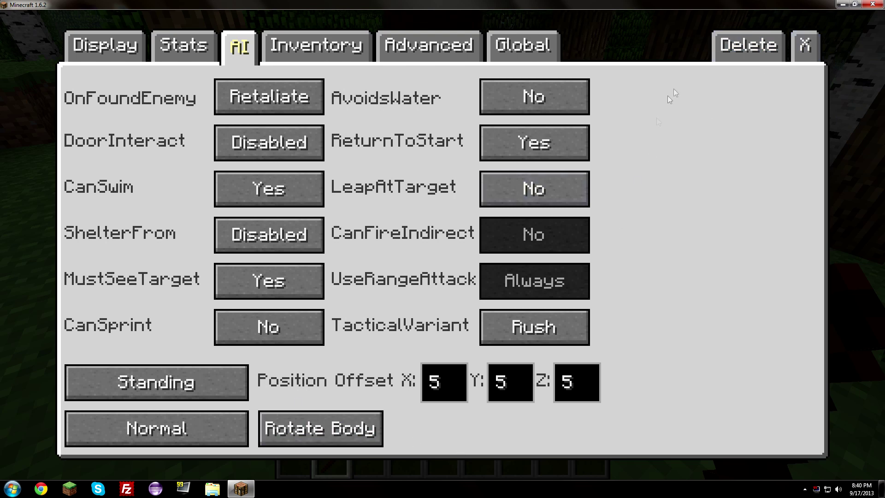
{"action": "left_click", "coordinate": [806, 45]}
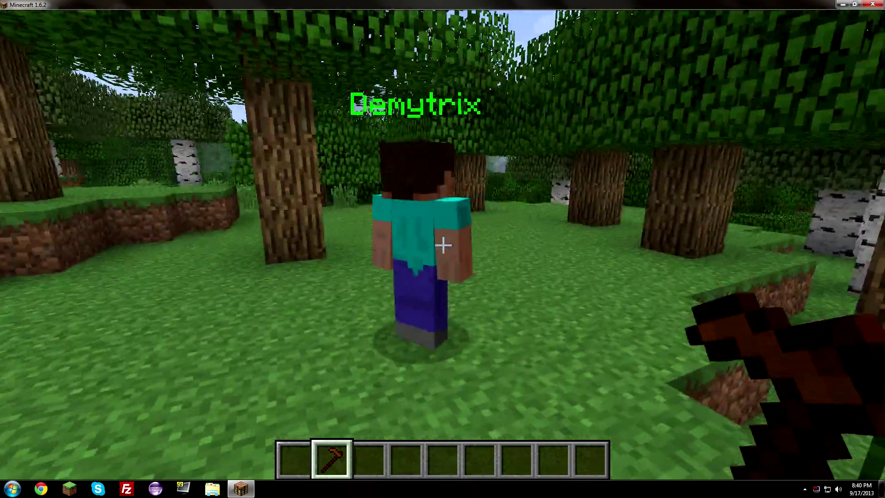